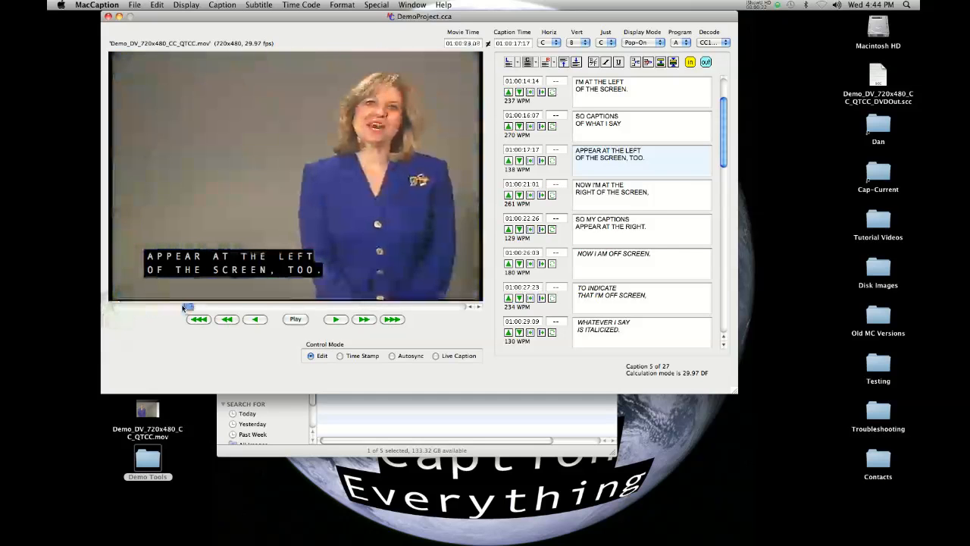
Play the movie in Autosync mode to preview the caption timing and stop playback.
left_click(404, 359)
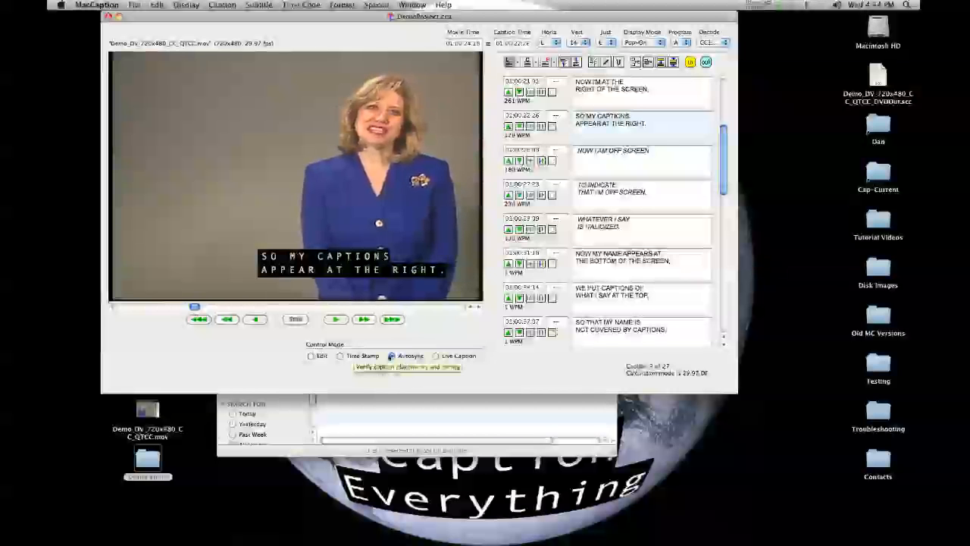
left_click(294, 319)
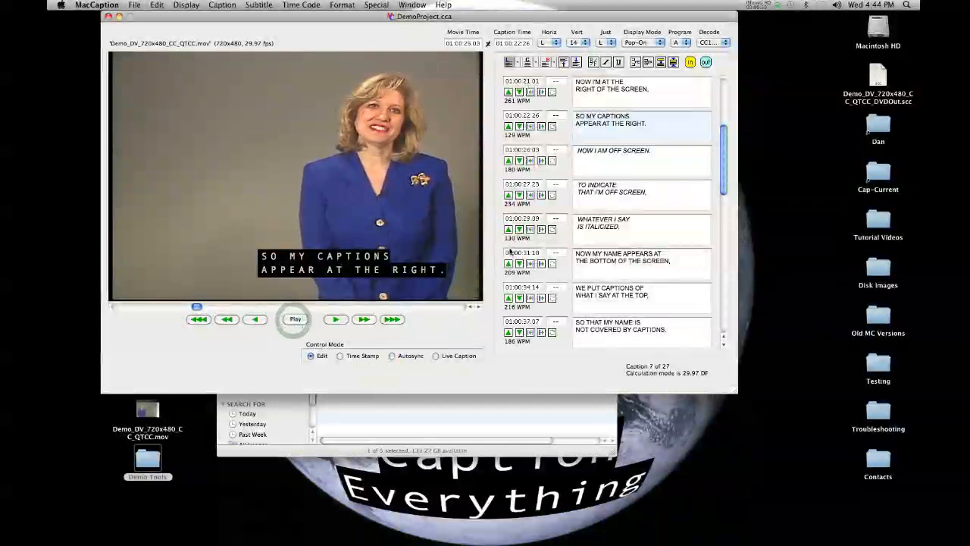
Select all captions from the first one on and ripple their time code to a new starting time of 00:00:00:00.
left_click_drag(722, 170, 716, 93)
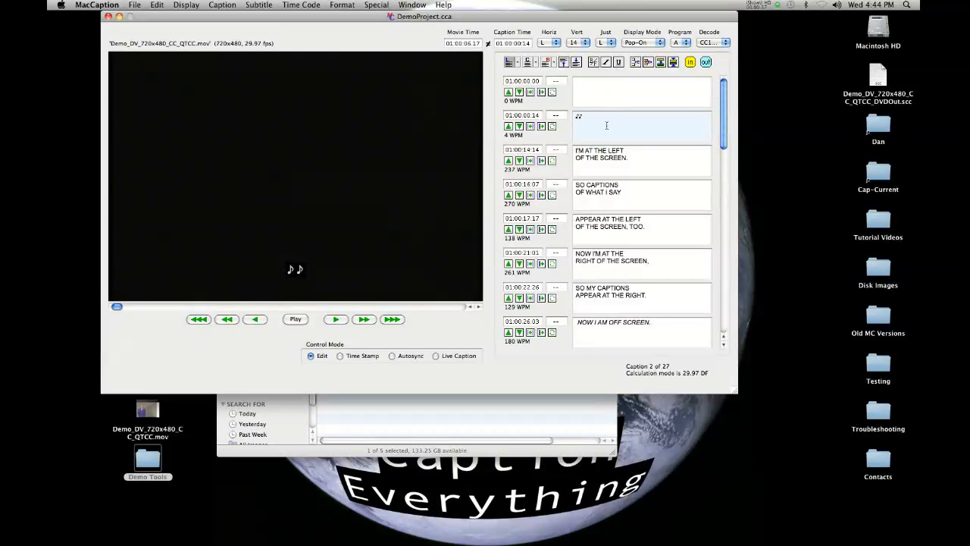
left_click(565, 103)
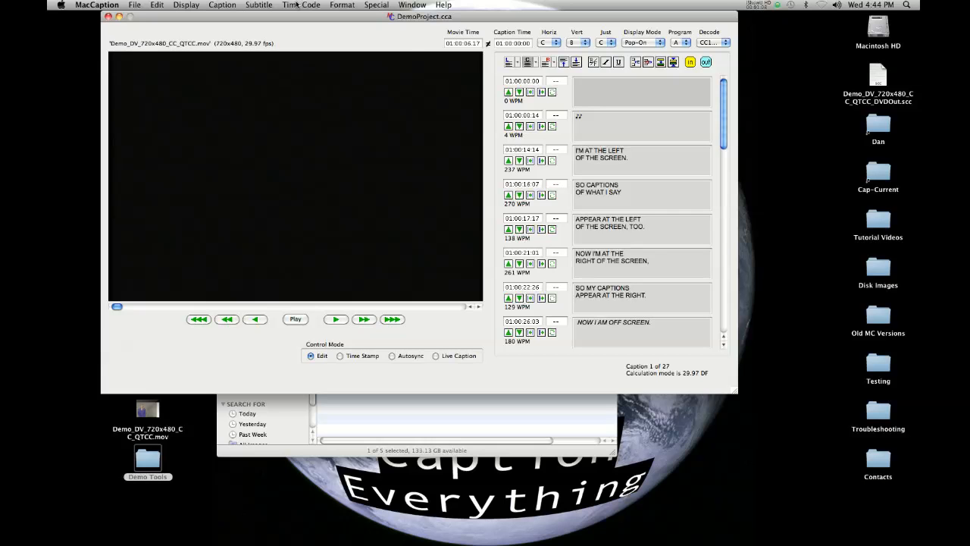
left_click(296, 6)
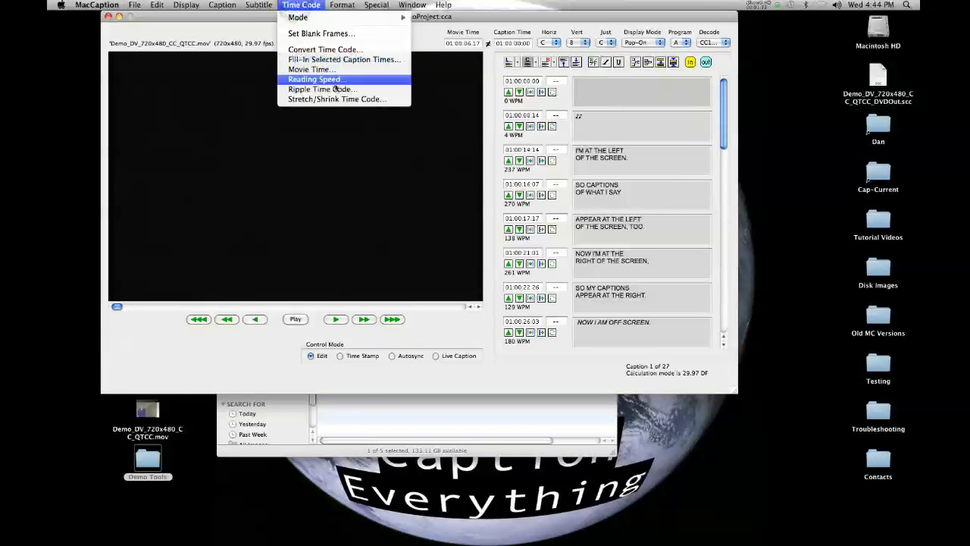
left_click(296, 6)
left_click(297, 6)
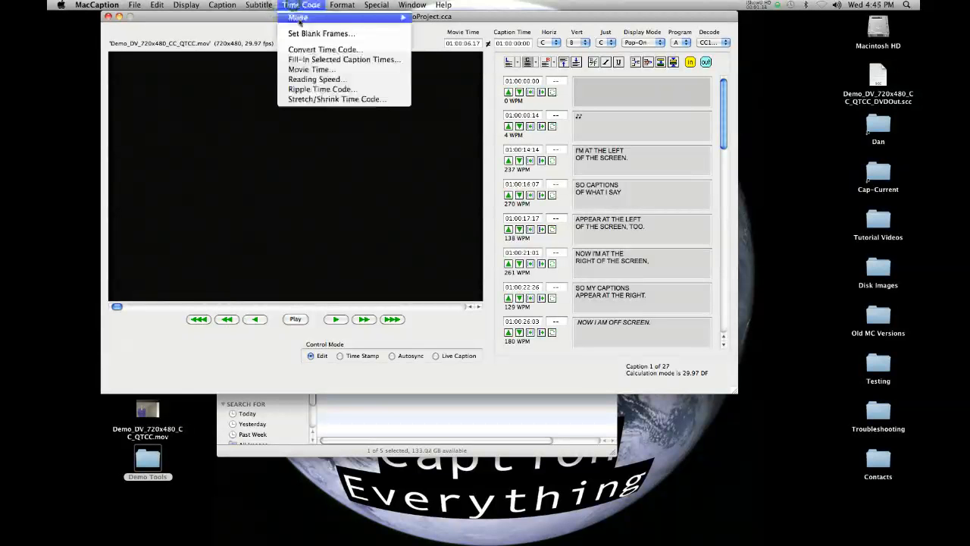
left_click(343, 90)
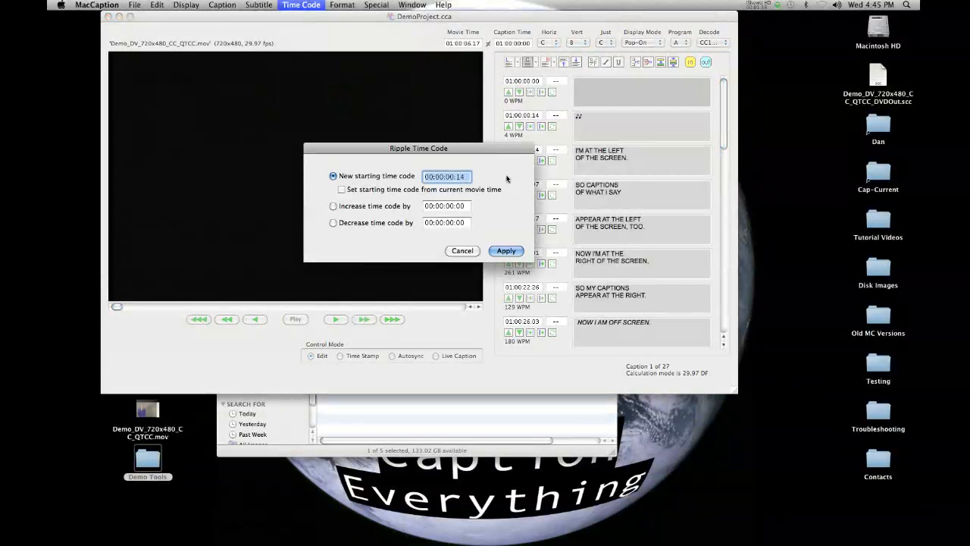
type("00")
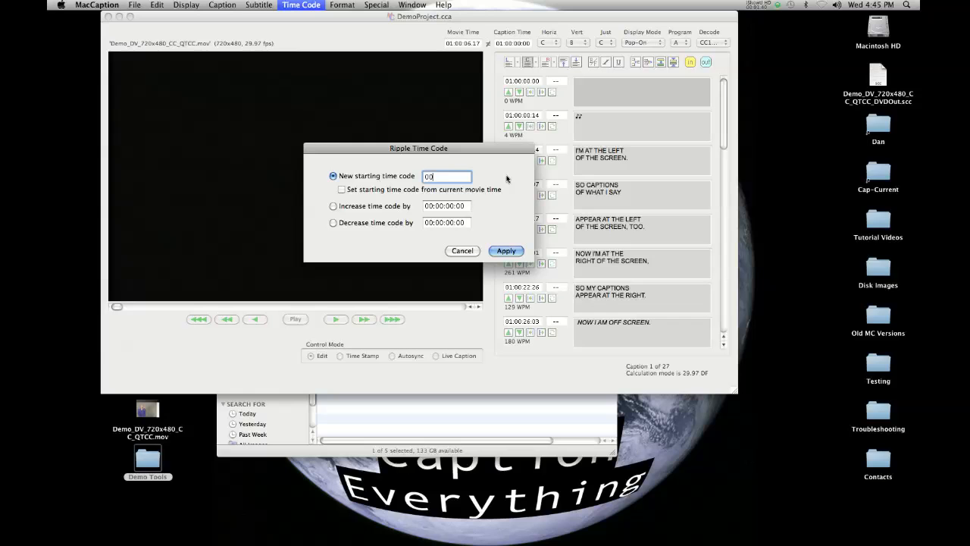
type("00000")
left_click(506, 251)
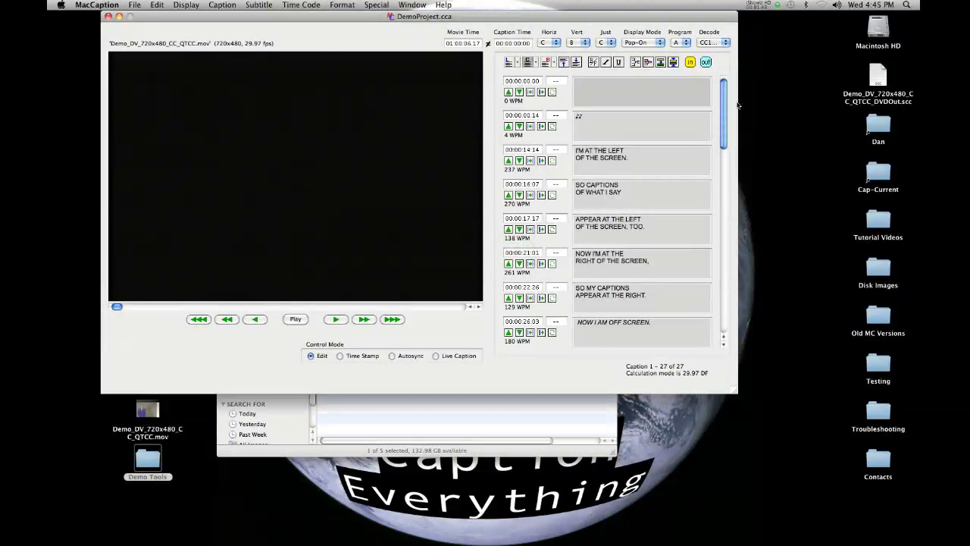
left_click_drag(723, 107, 723, 104)
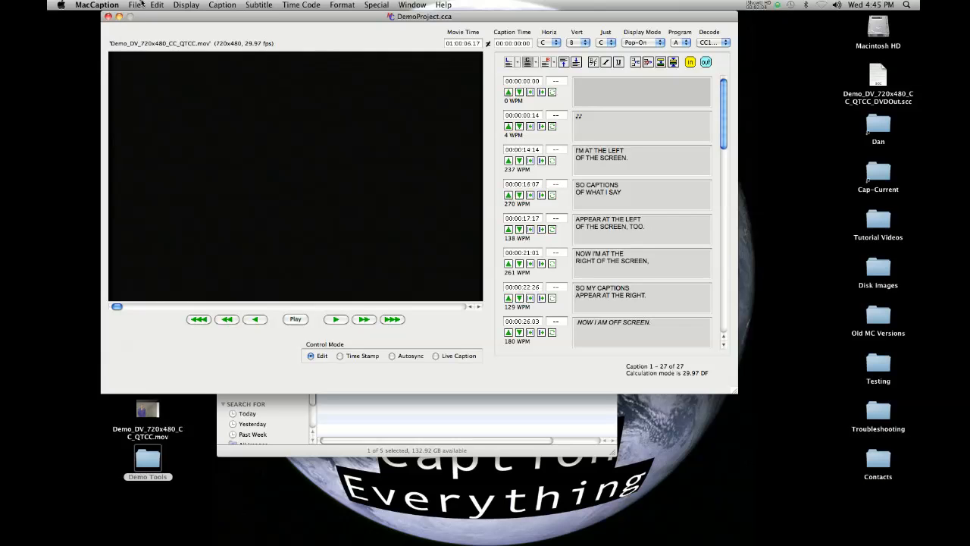
Export the captions as DVD file Demo_DV_720x480_CC_QTCC_DVDOut.scc on the Desktop, replacing the existing file, with a caption data lowest limit of 00:00:00:00.
left_click(140, 4)
mouse_move(197, 151)
mouse_move(360, 187)
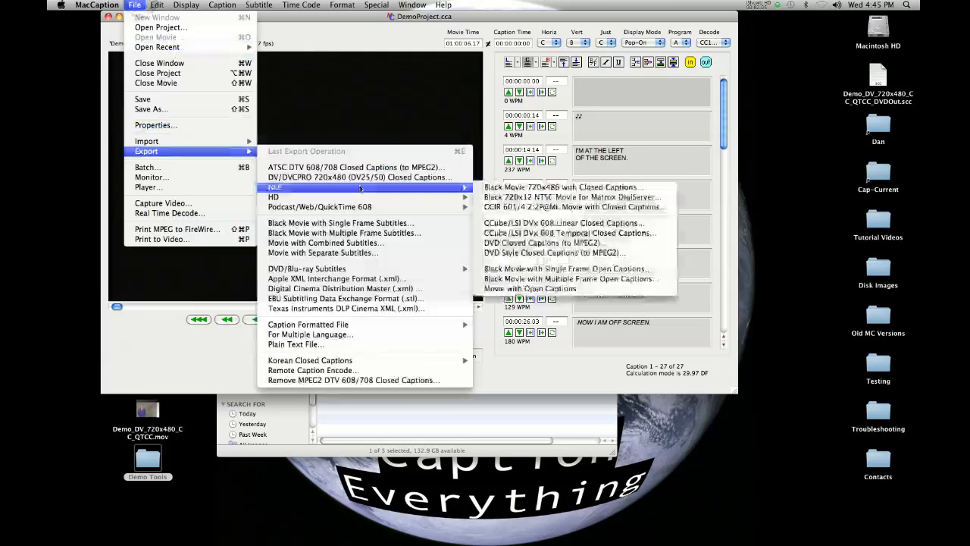
mouse_move(356, 324)
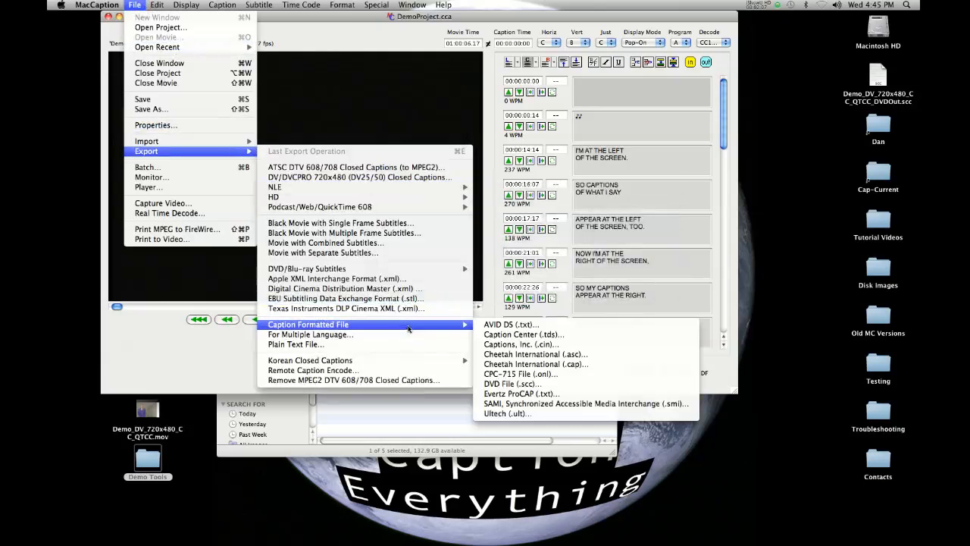
left_click(595, 384)
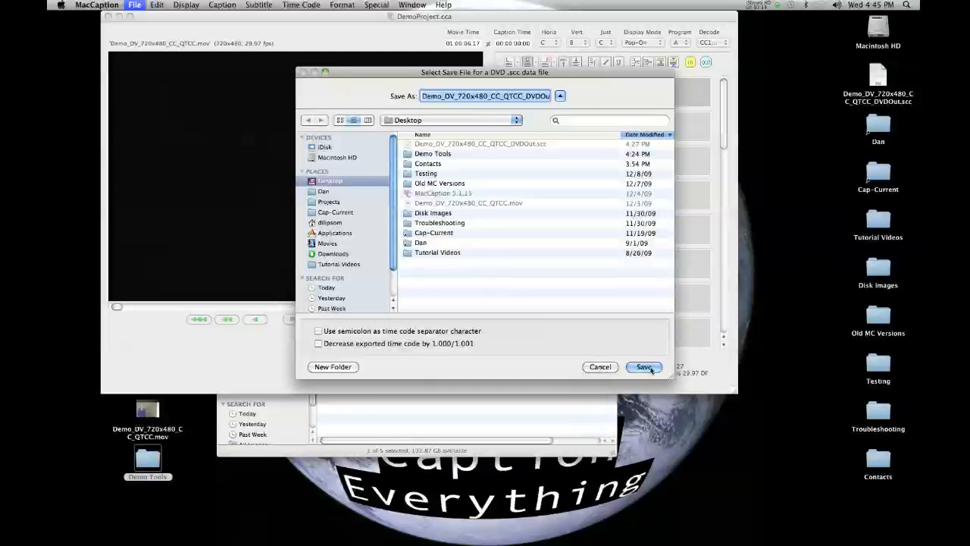
left_click(646, 367)
left_click(560, 149)
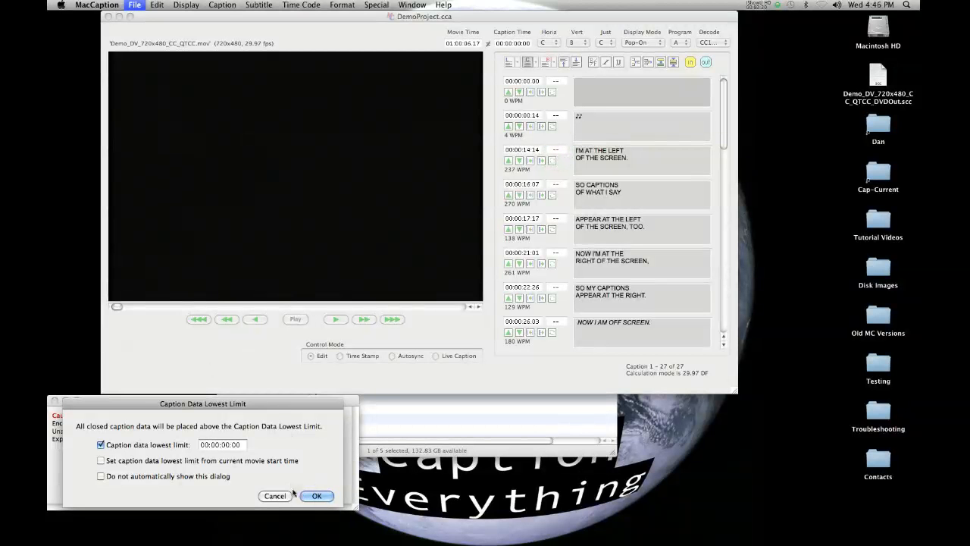
left_click(316, 495)
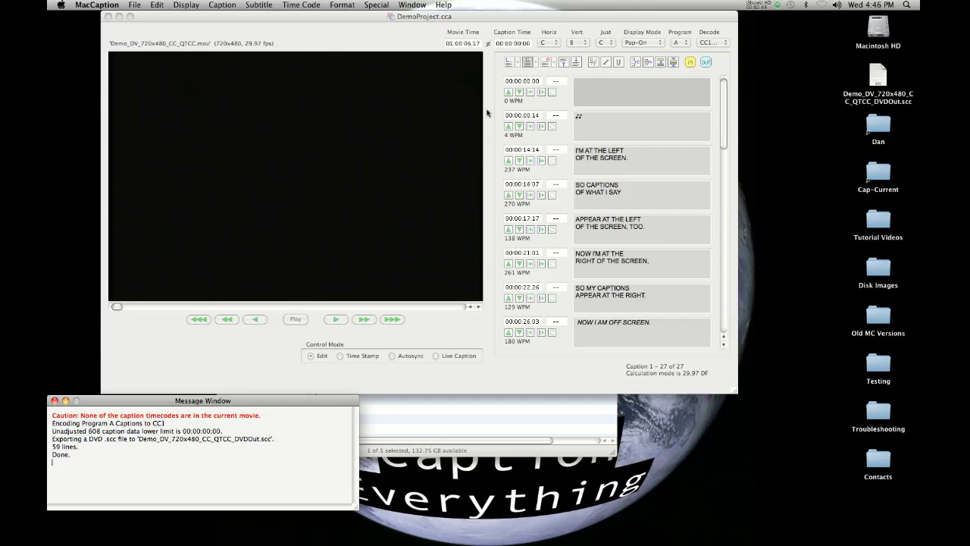
Switch to Final Cut Pro and move the playhead to the start of the DV Sequence.
key("super+Tab")
key("super+Tab")
key("super+Tab")
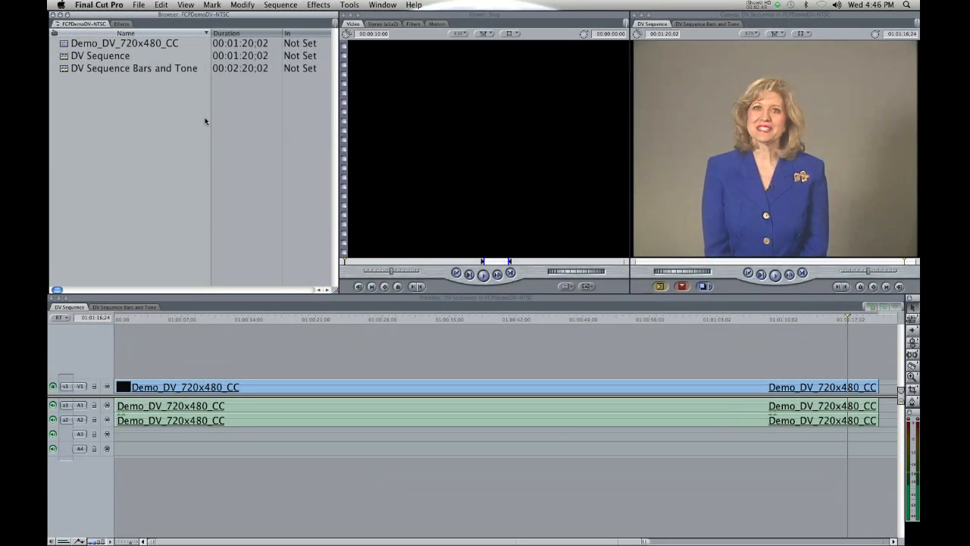
left_click_drag(236, 321, 47, 334)
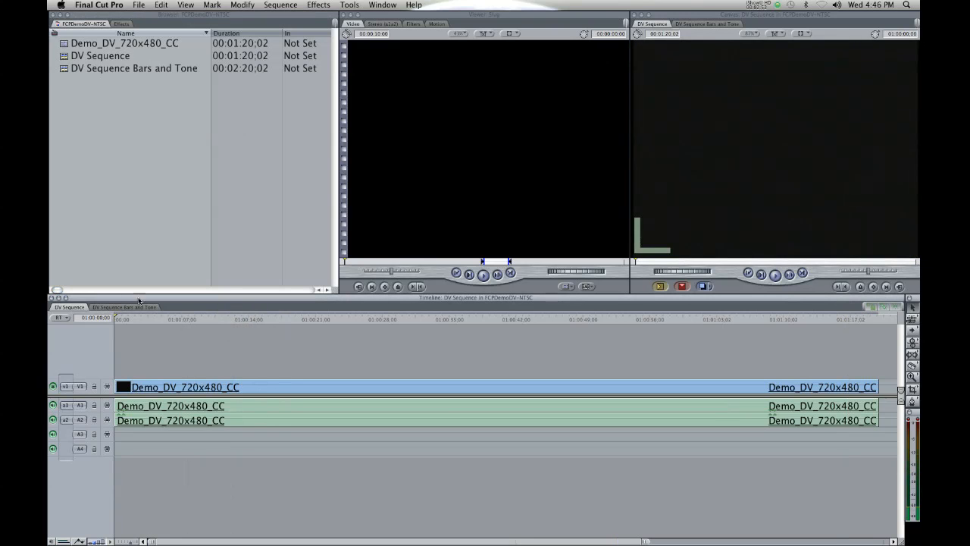
Open Print to Video for the DV Sequence and enable inserting closed captioning data from a file.
left_click(140, 5)
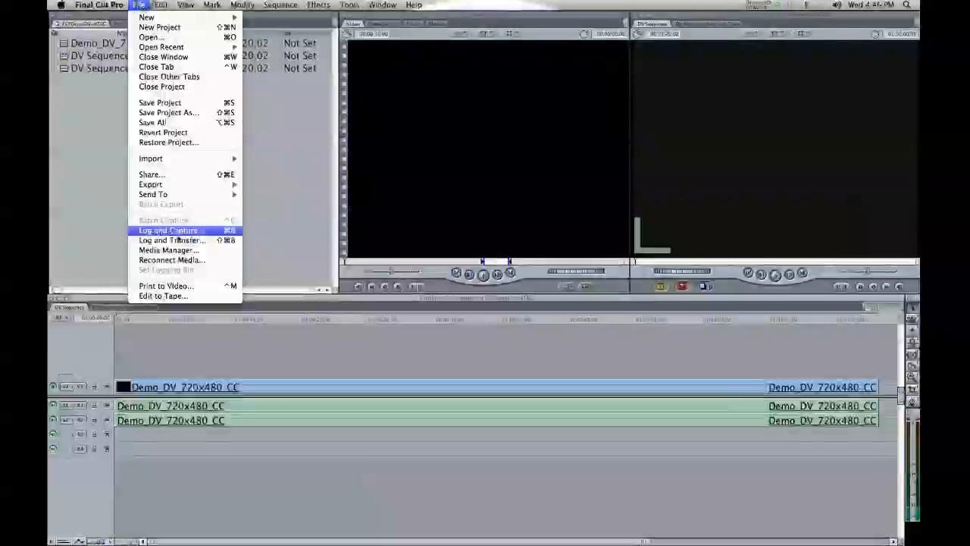
left_click(225, 287)
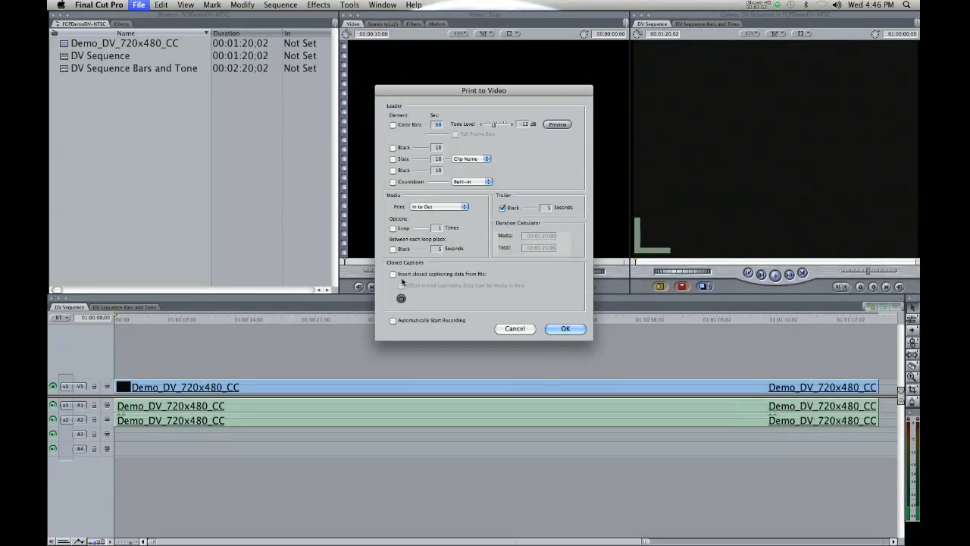
left_click(432, 274)
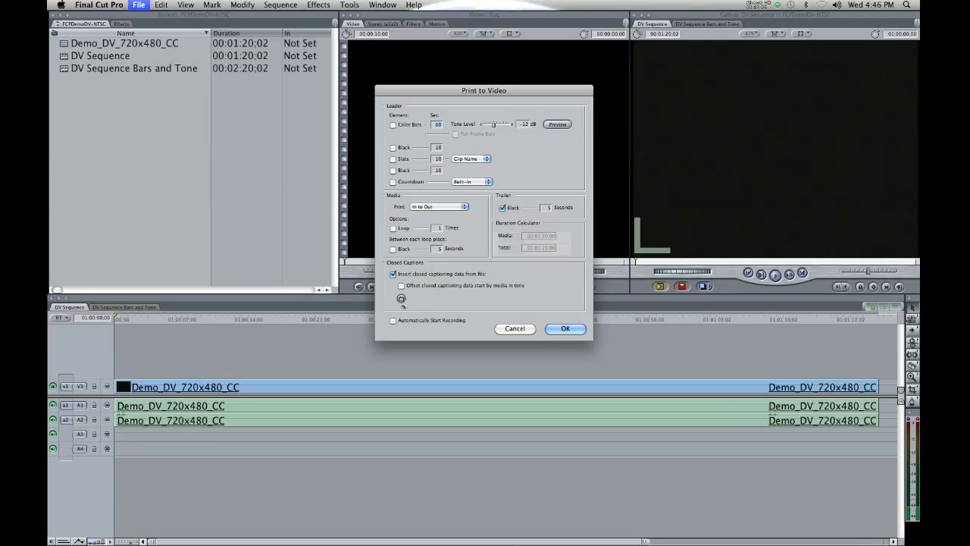
Filter the file chooser to Scenarist Closed Captioning Files and choose Demo_DV_720x480_CC_QTCC_DVDOut.scc from the Desktop as the caption source.
left_click(402, 300)
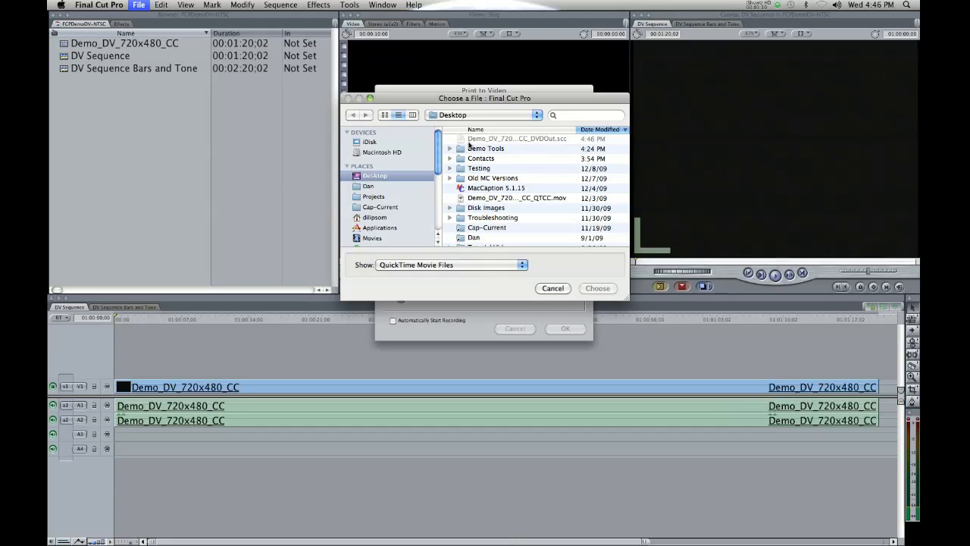
left_click(552, 141)
left_click(487, 265)
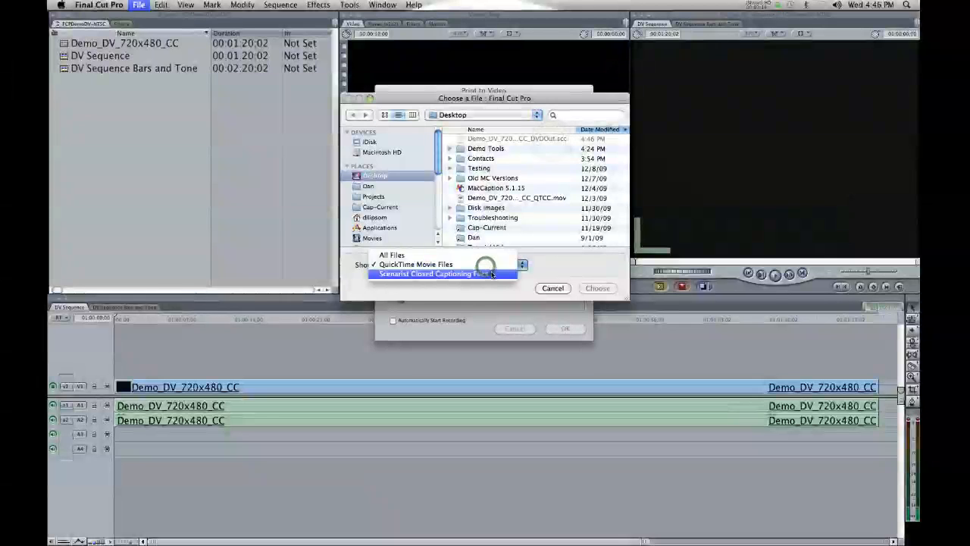
left_click(485, 273)
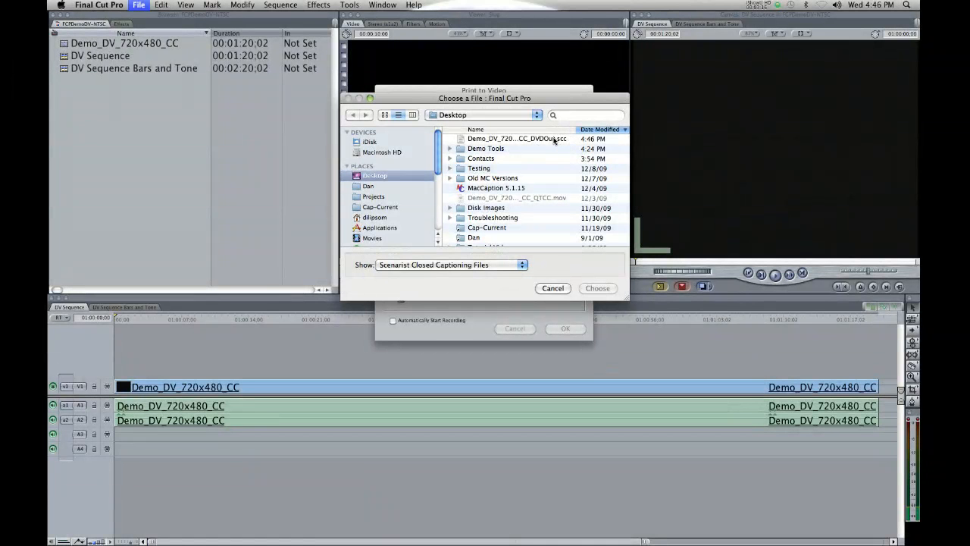
left_click(554, 141)
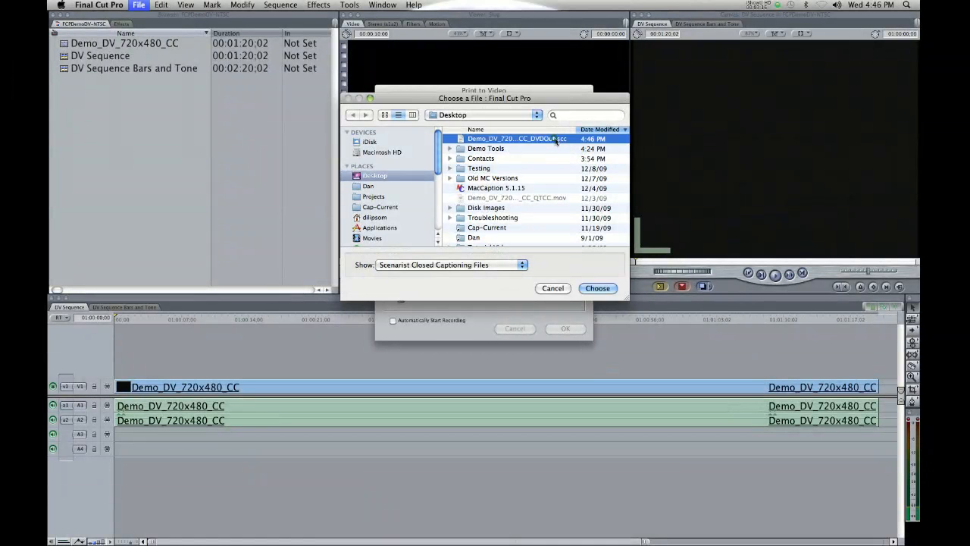
left_click(597, 289)
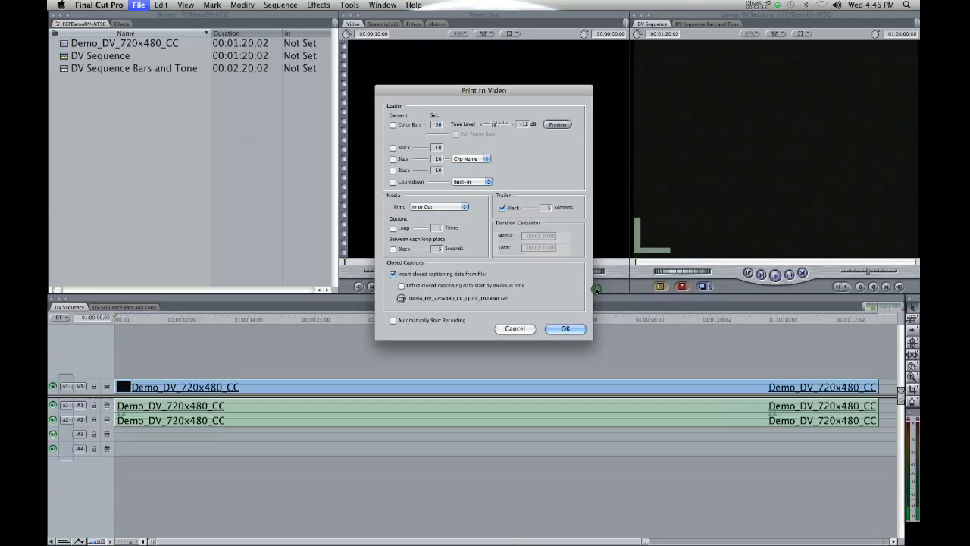
Confirm the Print to Video settings, start the playback for recording and stop it partway through.
left_click(575, 332)
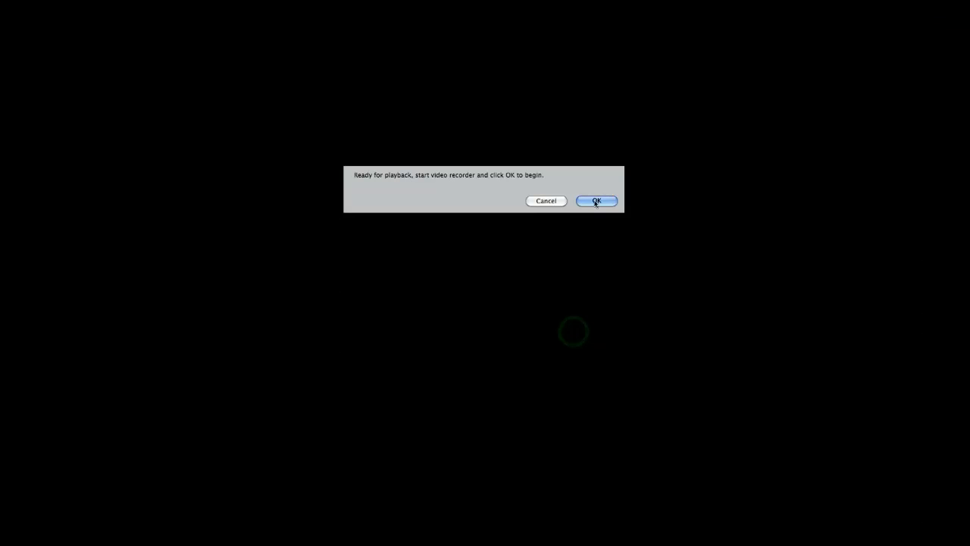
left_click(596, 202)
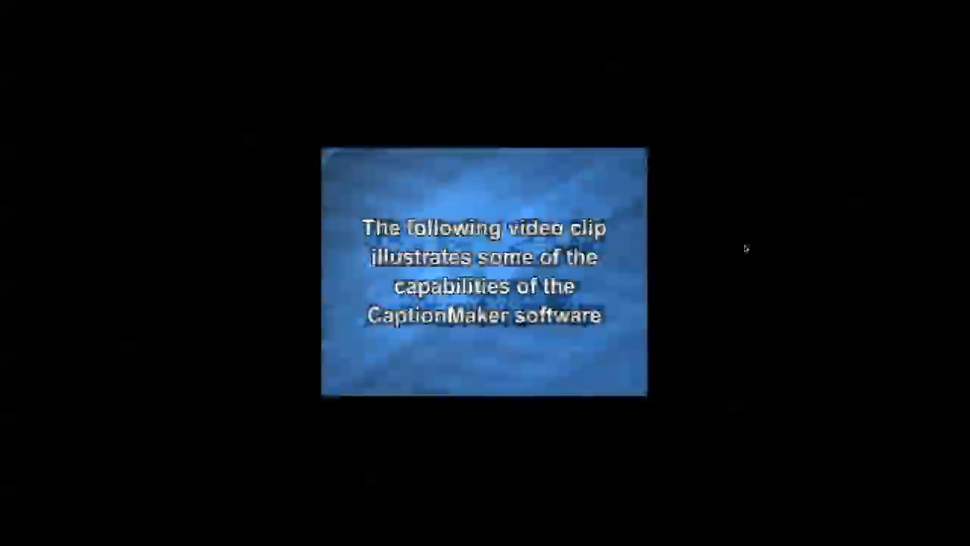
key("Escape")
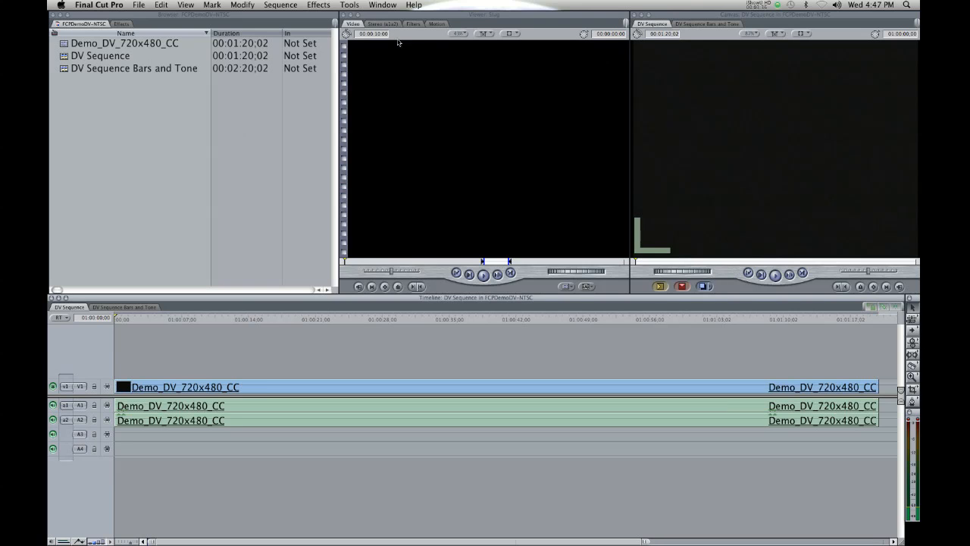
left_click(142, 5)
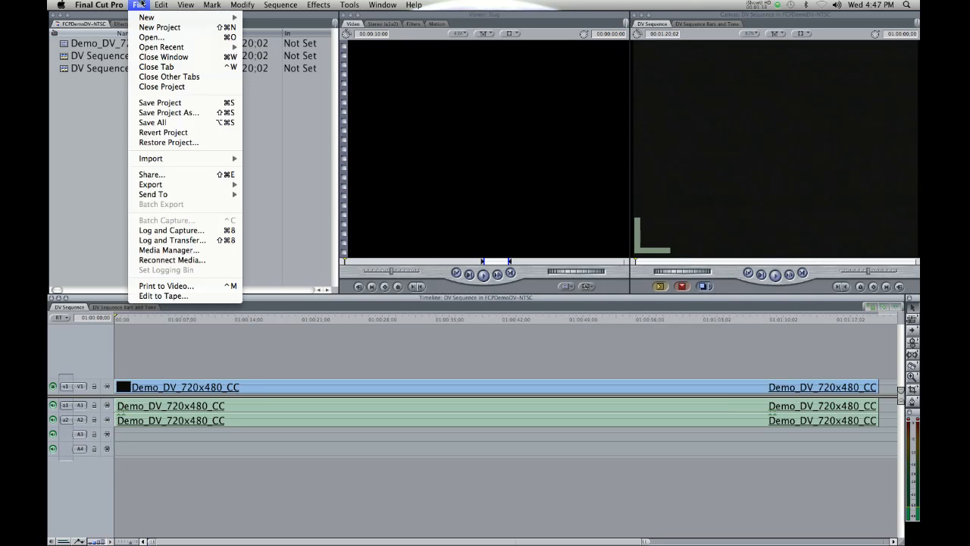
left_click(137, 4)
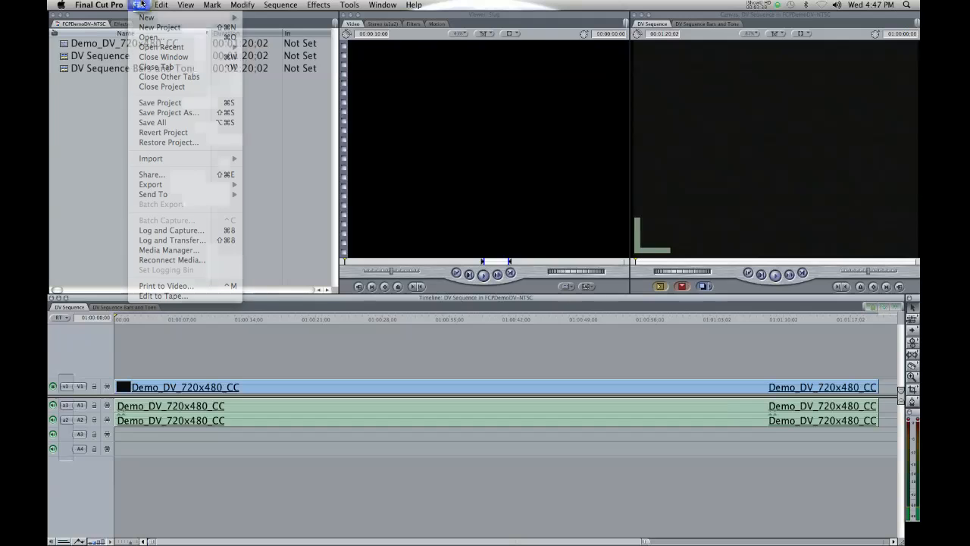
Show the DV Sequence Bars and Tone, check its program start, slate and color bars, and return the playhead to the beginning.
left_click(112, 307)
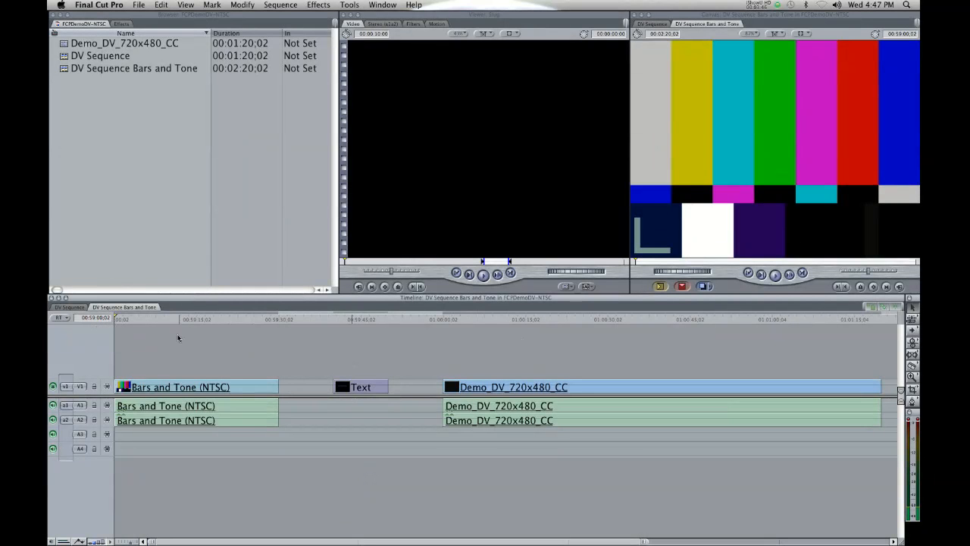
left_click(442, 320)
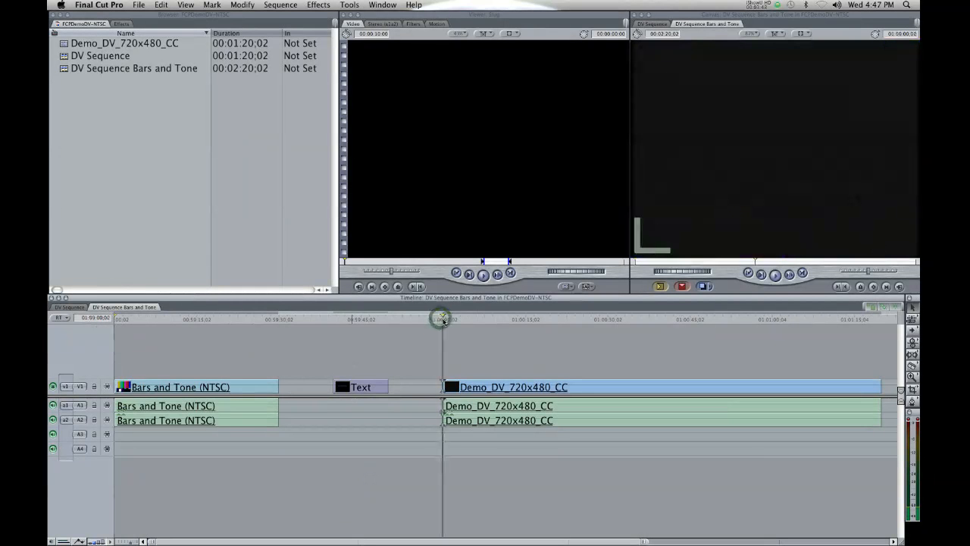
left_click(372, 319)
left_click(244, 329)
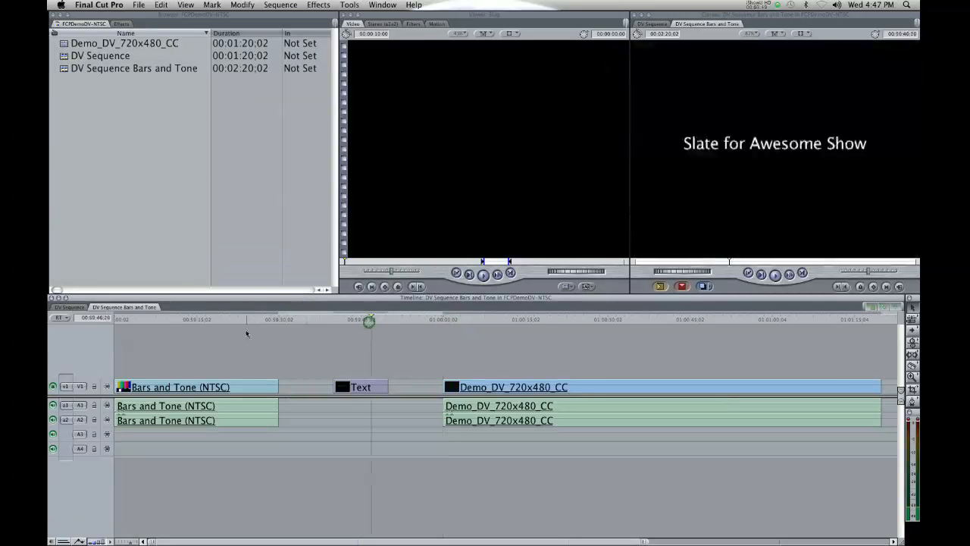
left_click(244, 319)
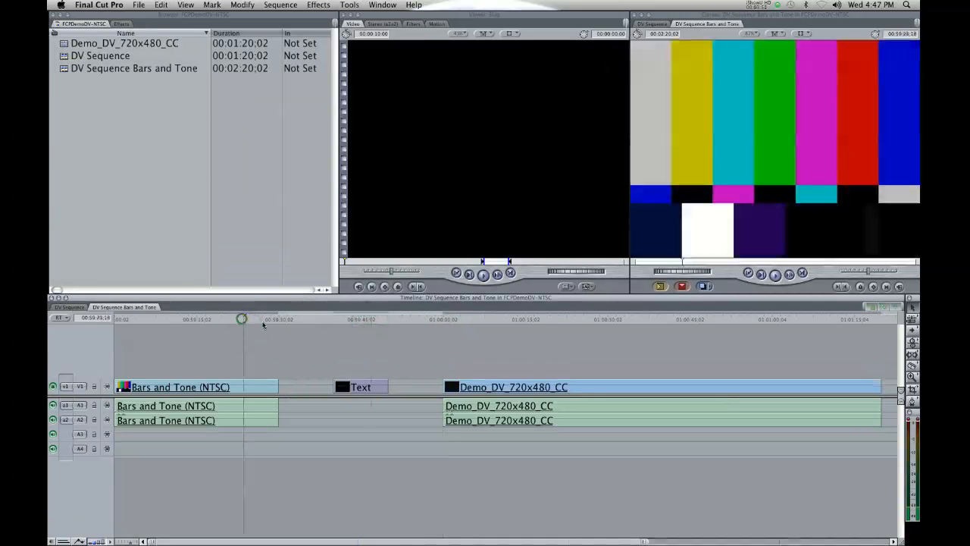
left_click_drag(186, 319, 106, 322)
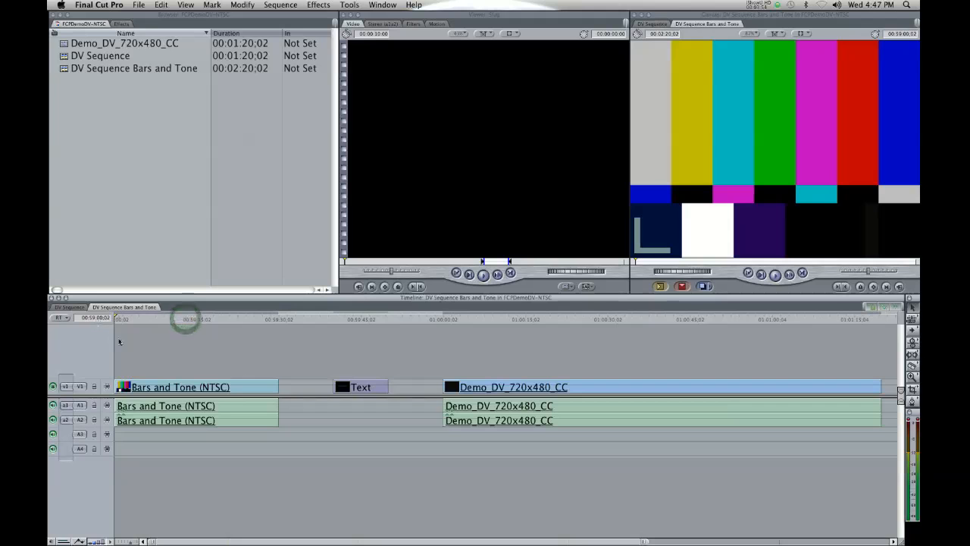
Switch from the DV Sequence Bars and Tone timeline to MacCaption and check the time code of the music-note caption.
left_click(73, 308)
left_click(115, 307)
key("super+Tab")
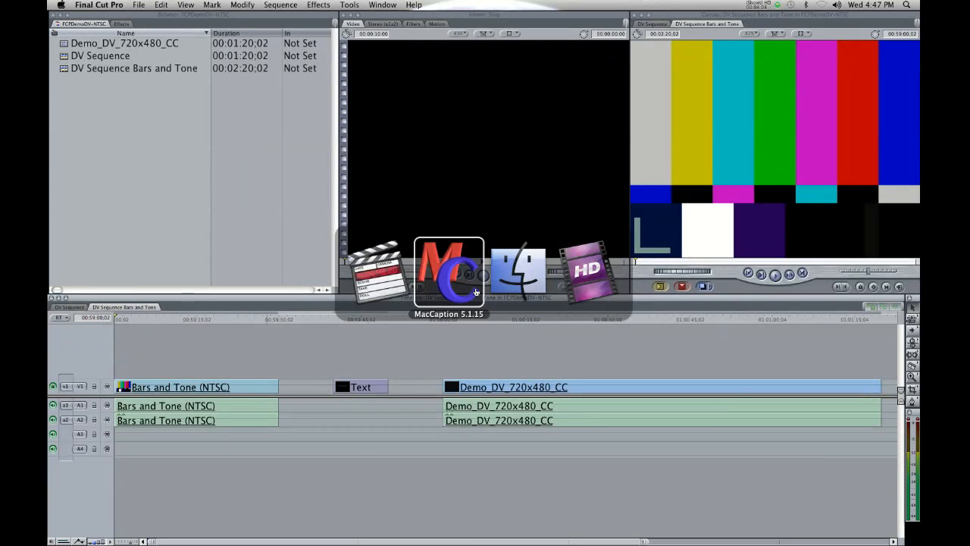
left_click(477, 294)
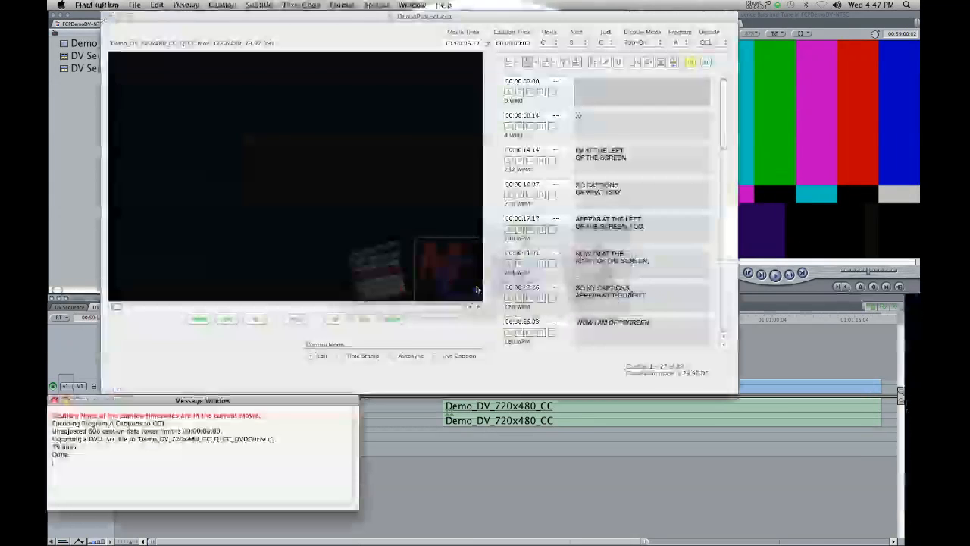
left_click(561, 131)
left_click(557, 134)
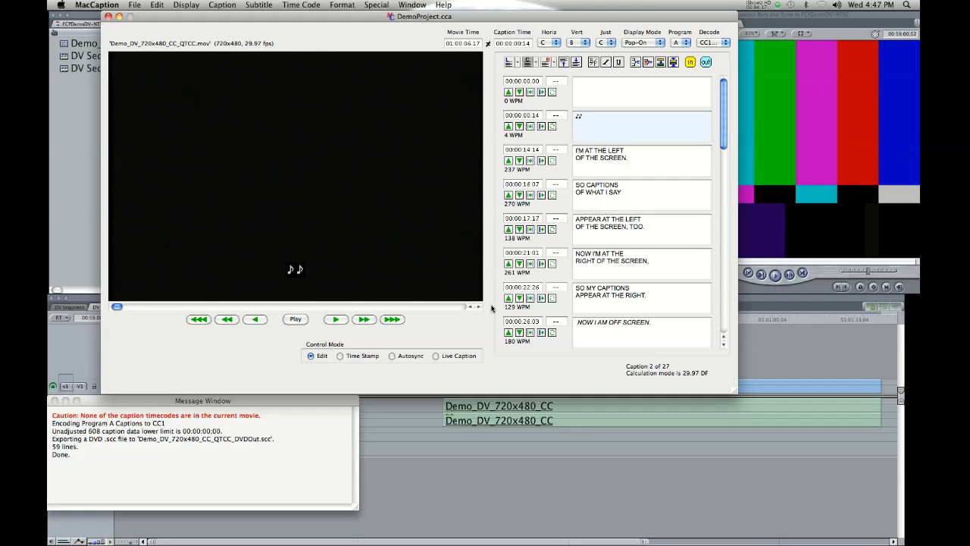
left_click(521, 117)
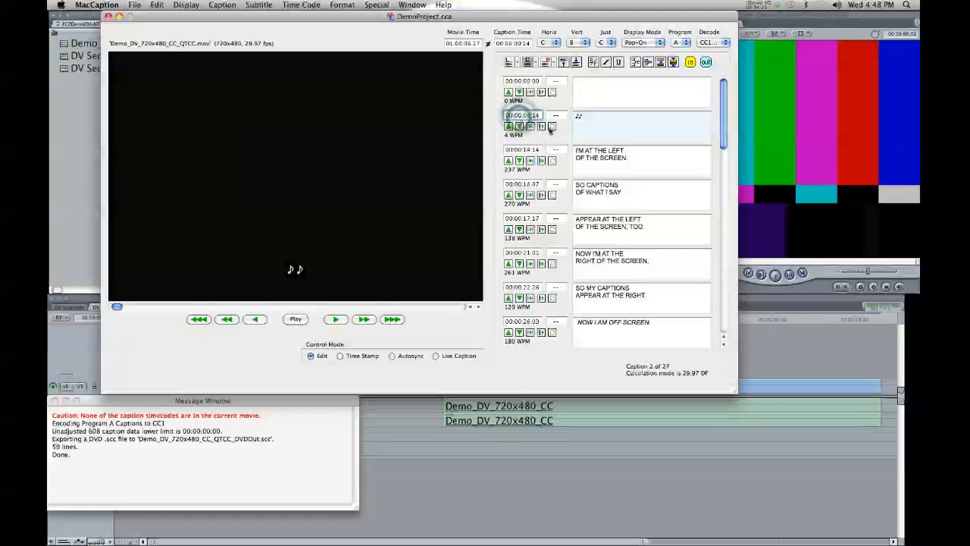
Select all captions from the music-note caption through the last one, leaving out the blank first caption.
left_click(559, 128)
scroll(723, 128, "down", 10)
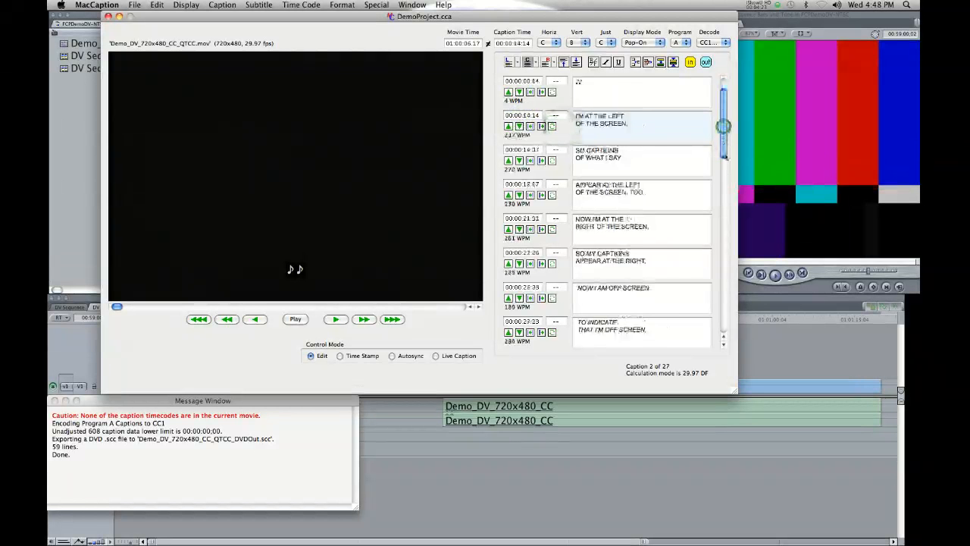
left_click(563, 308)
left_click_drag(723, 305, 710, 68)
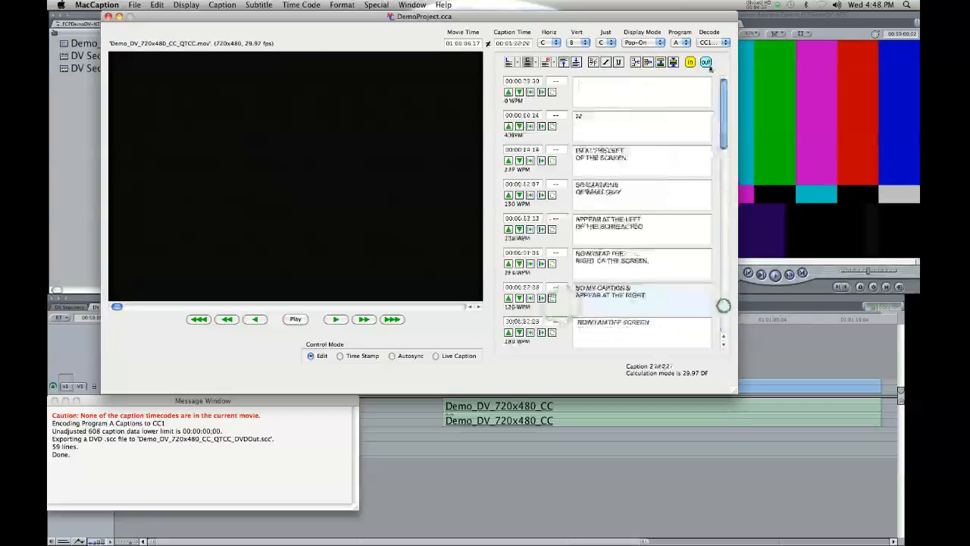
left_click(565, 134, "shift")
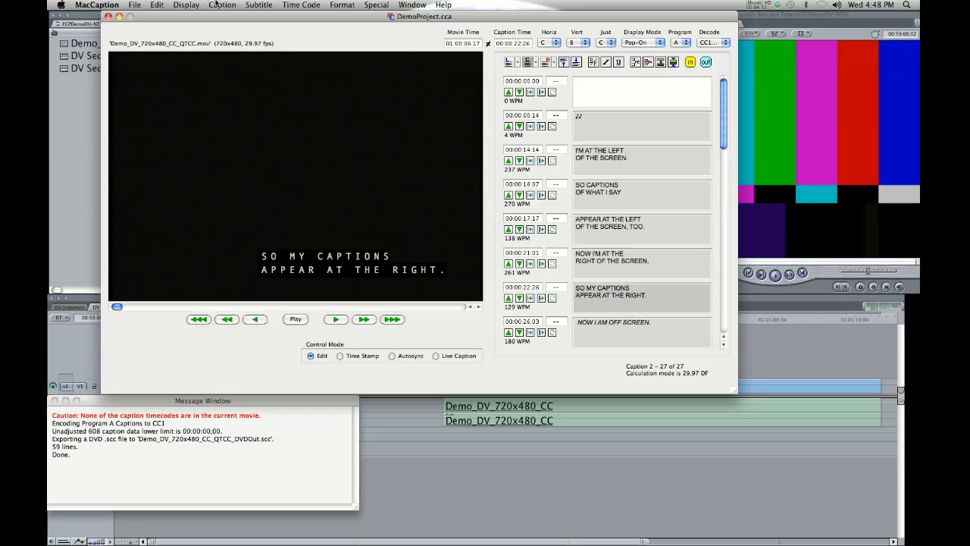
Ripple the time code of the selected captions to a new starting time code of 00:01:00:14.
left_click(300, 5)
left_click(343, 92)
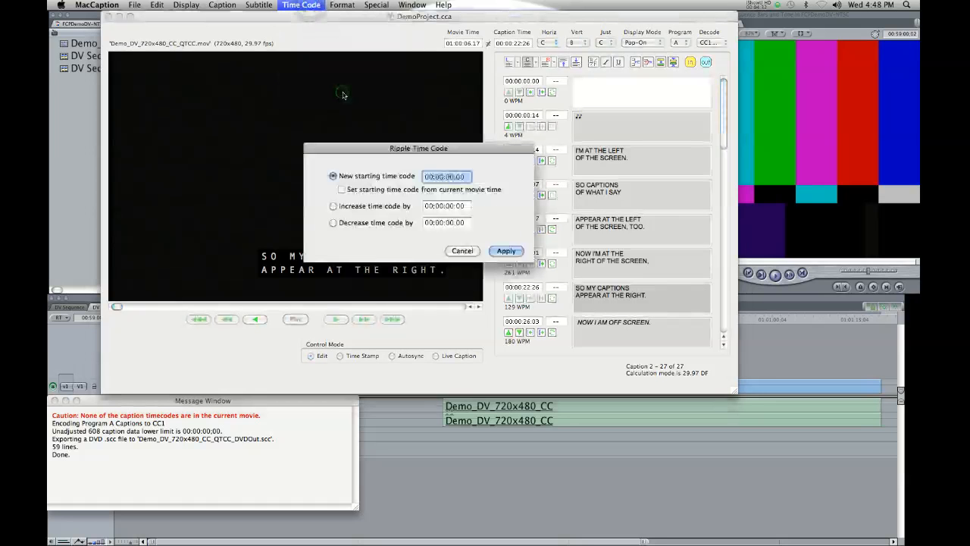
left_click(432, 177)
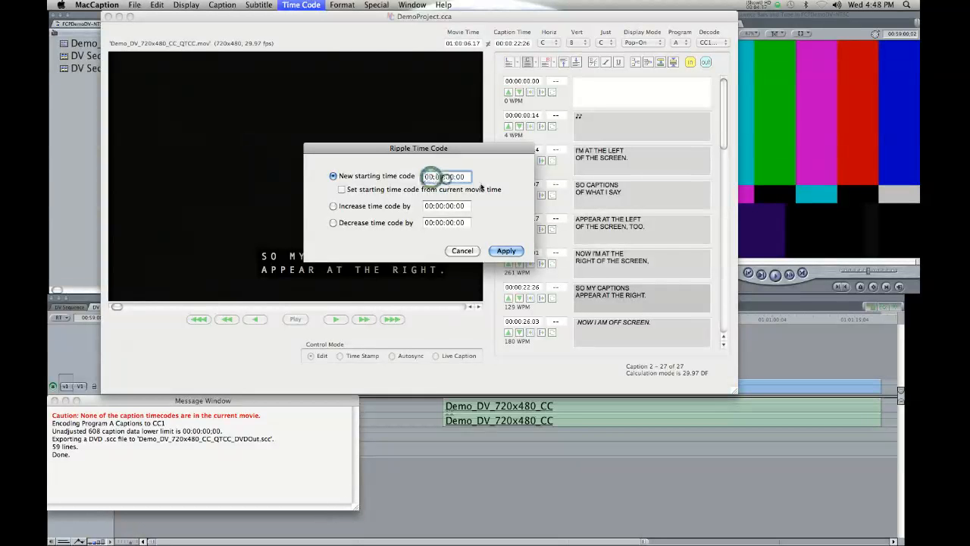
type("1")
key("Right")
key("Right")
key("Right")
key("BackSpace")
type("4")
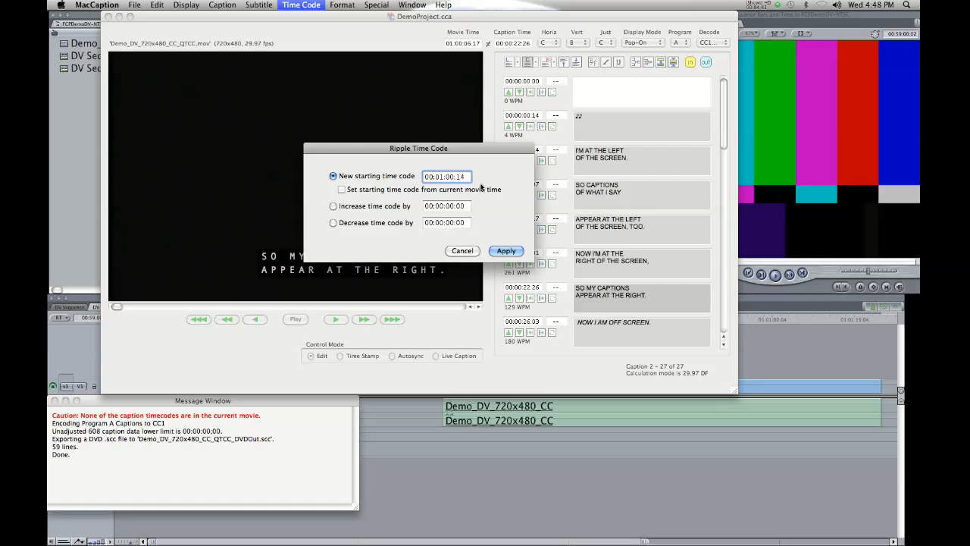
left_click(506, 252)
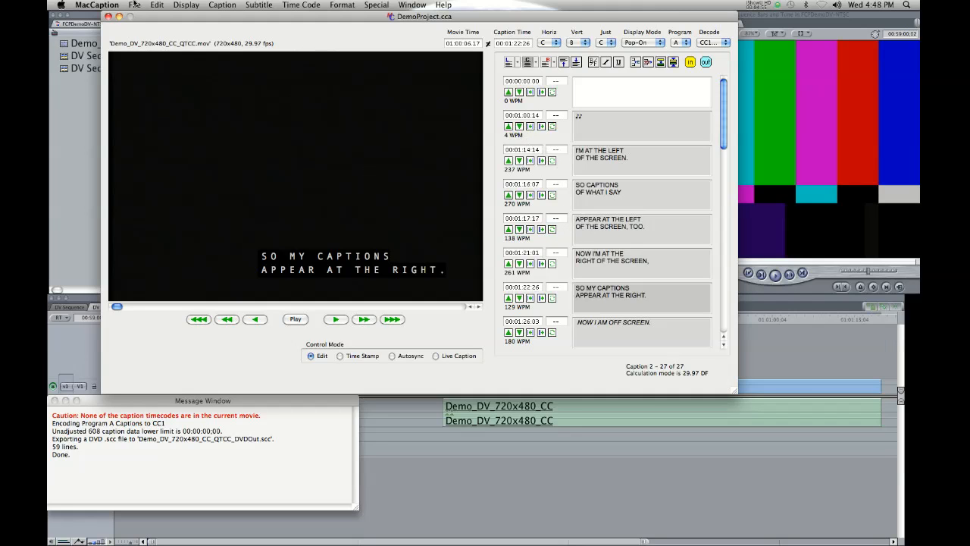
Return to Final Cut Pro and play DV Sequence Bars and Tone from the start of the Demo_DV_720x480_CC clip.
left_click(65, 346)
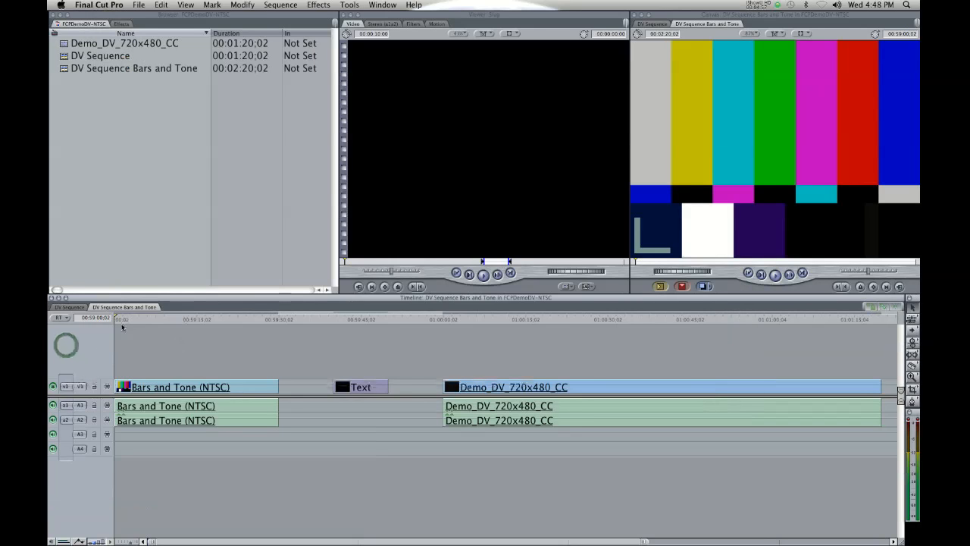
left_click(442, 319)
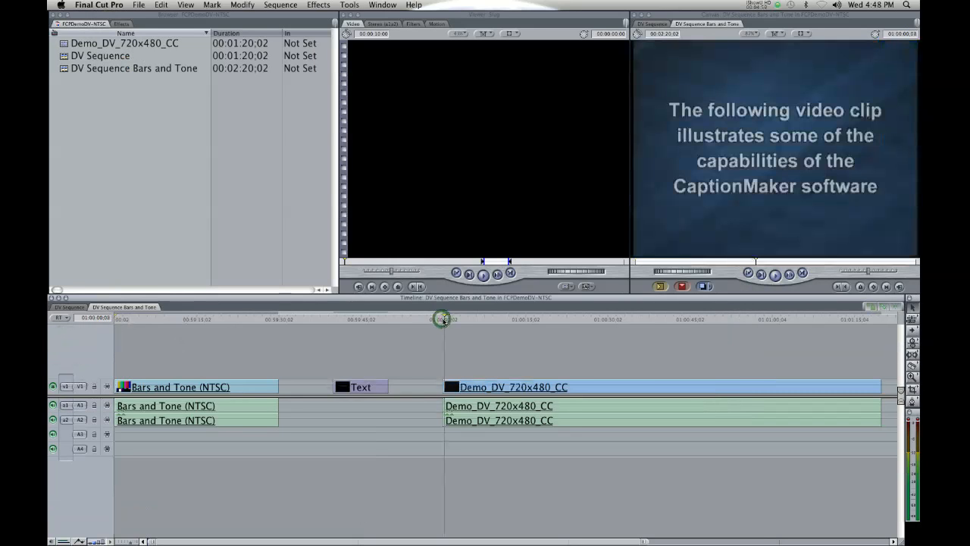
key("space")
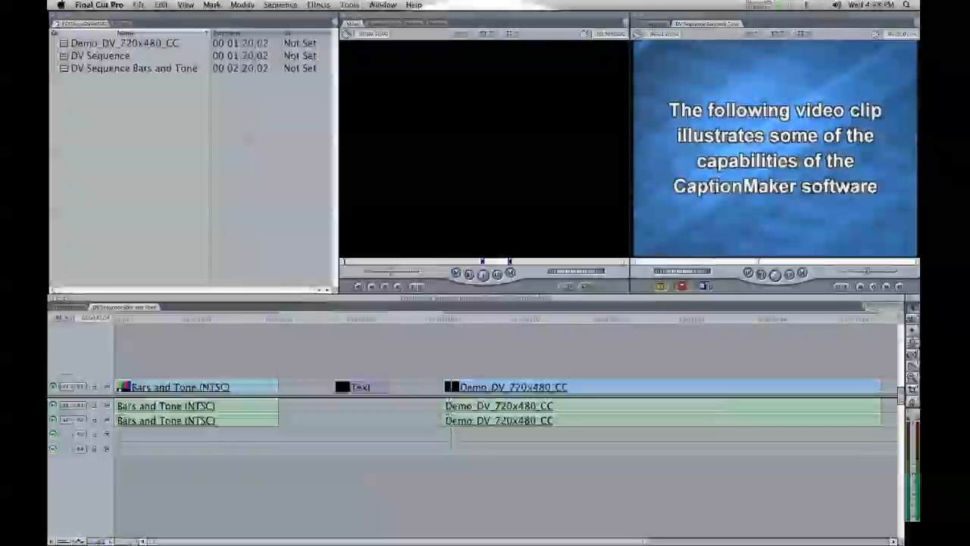